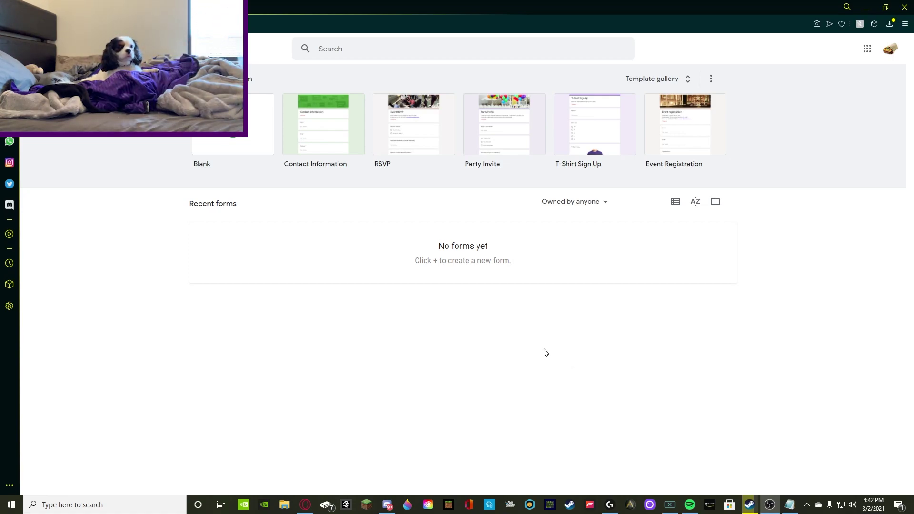
Step: Start a blank form, dismiss the tip, and title it 'Staff Applications'
left_click(223, 137)
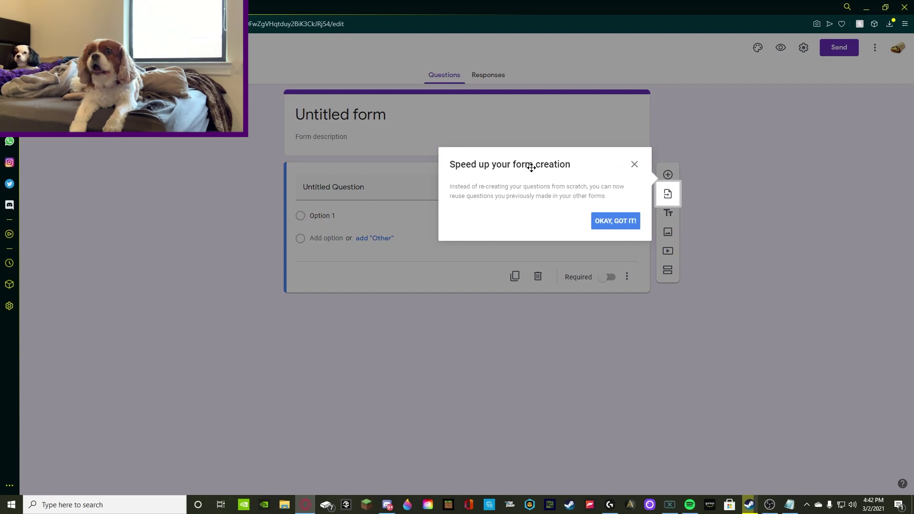
left_click(635, 165)
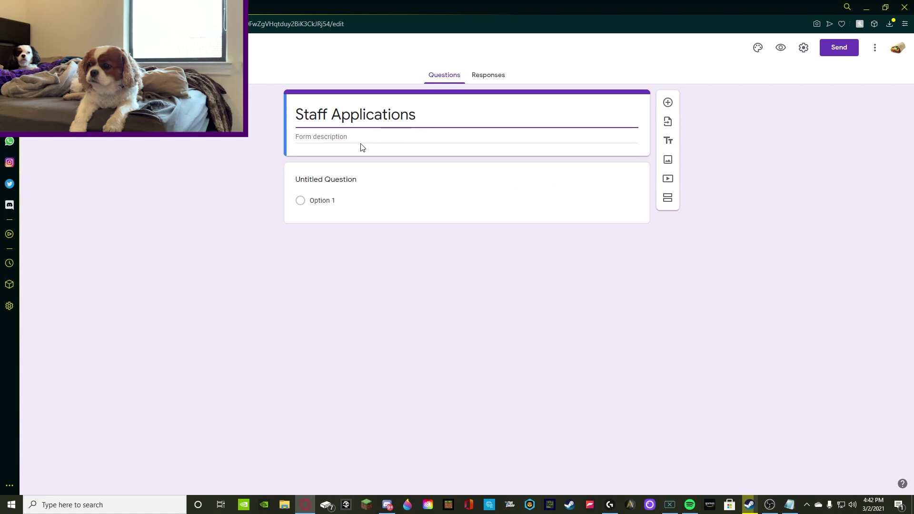
left_click(359, 138)
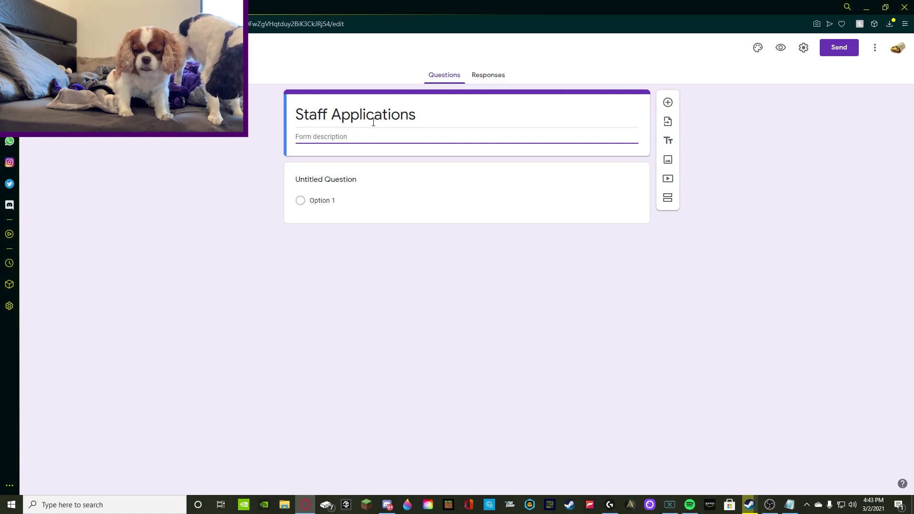
Step: Enter the description 'This is a staff application and it takes 2 days to get results!'
type("This is a st")
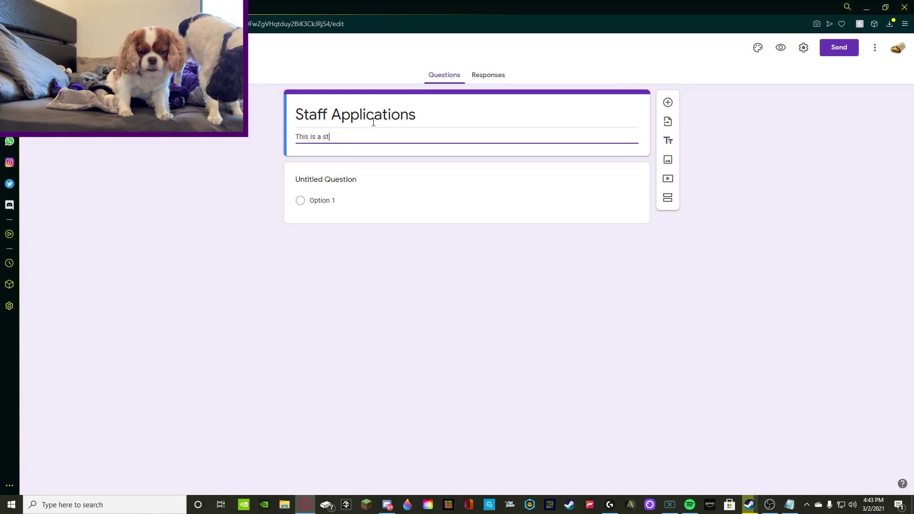
type("aff application ad")
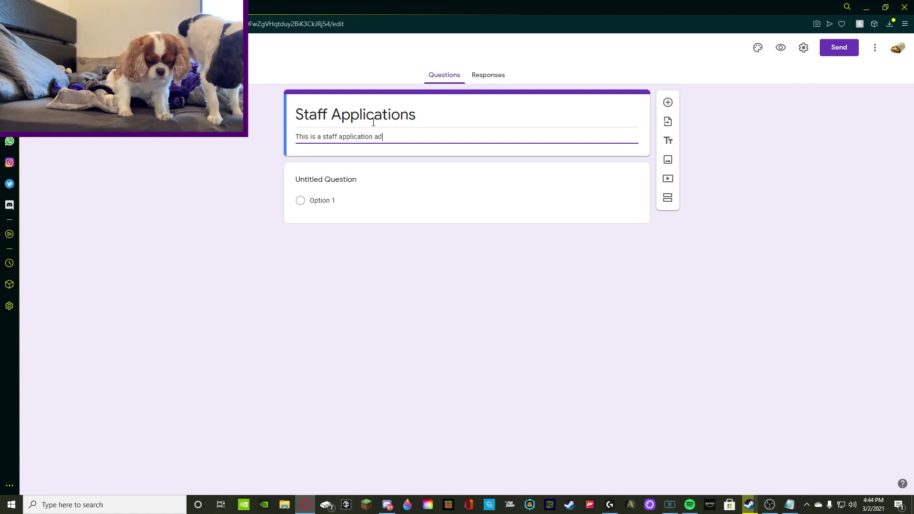
key("BackSpace")
type("nd it takes ")
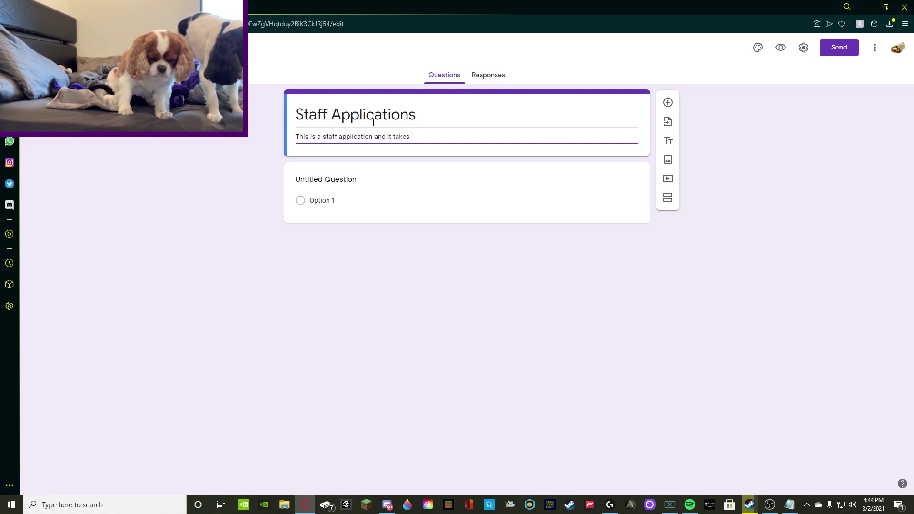
type("2 days to")
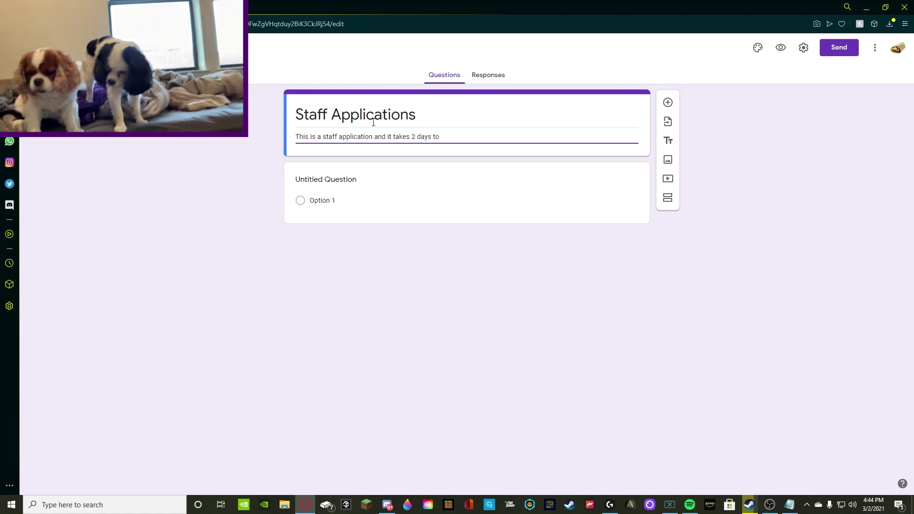
type(" get results!")
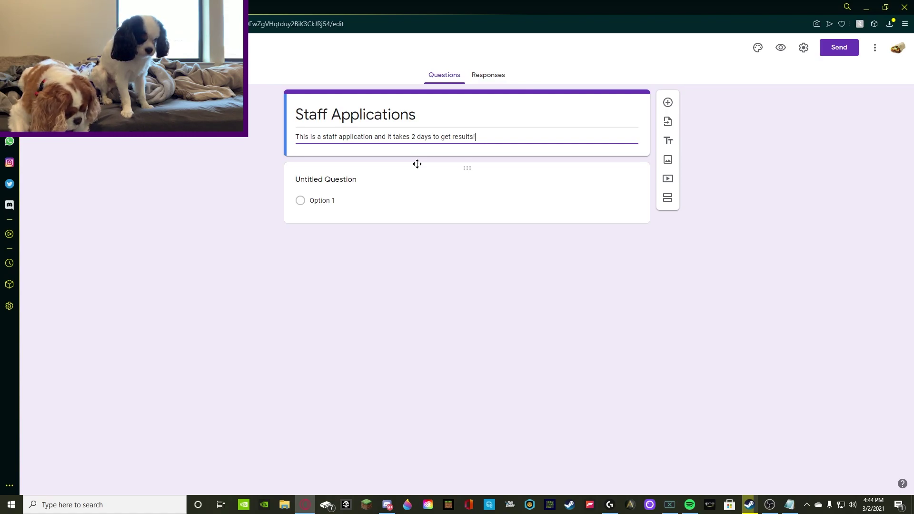
Step: Make the first question 'What is your discord ID?' and mark it required
left_click(338, 180)
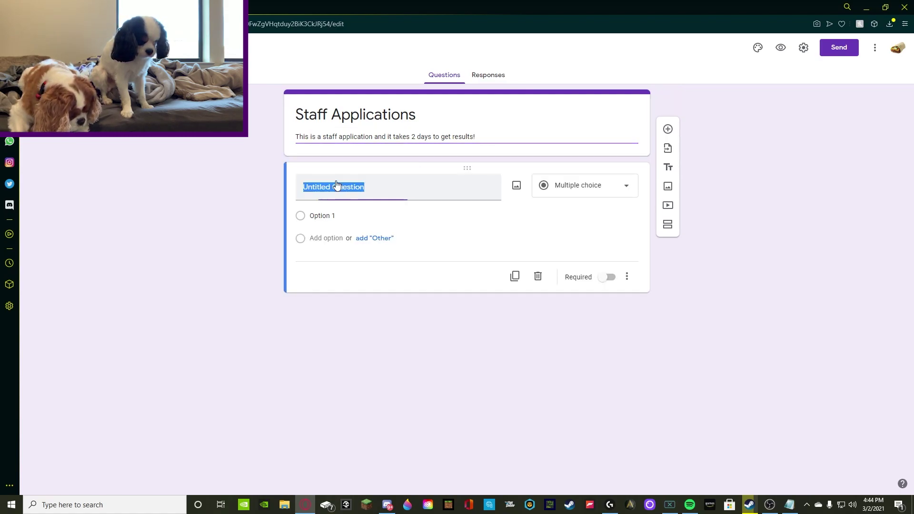
type("What is your discord ID?")
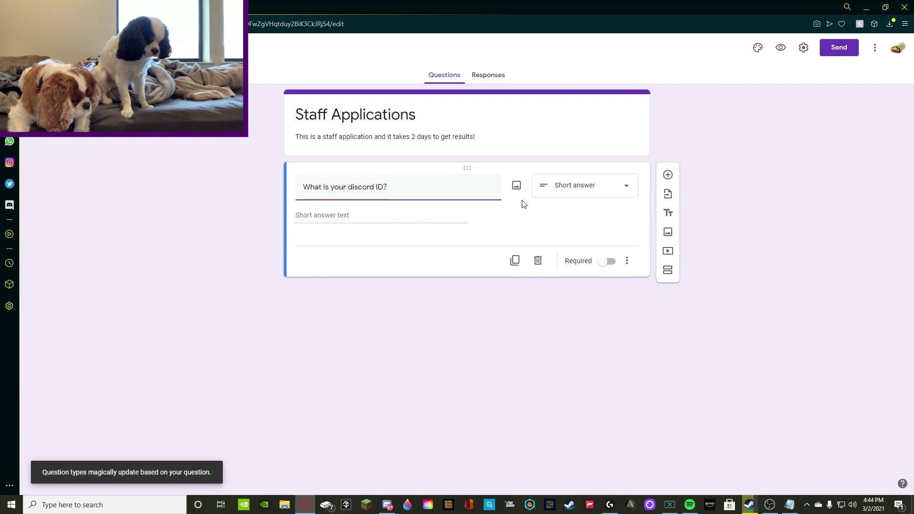
left_click(608, 262)
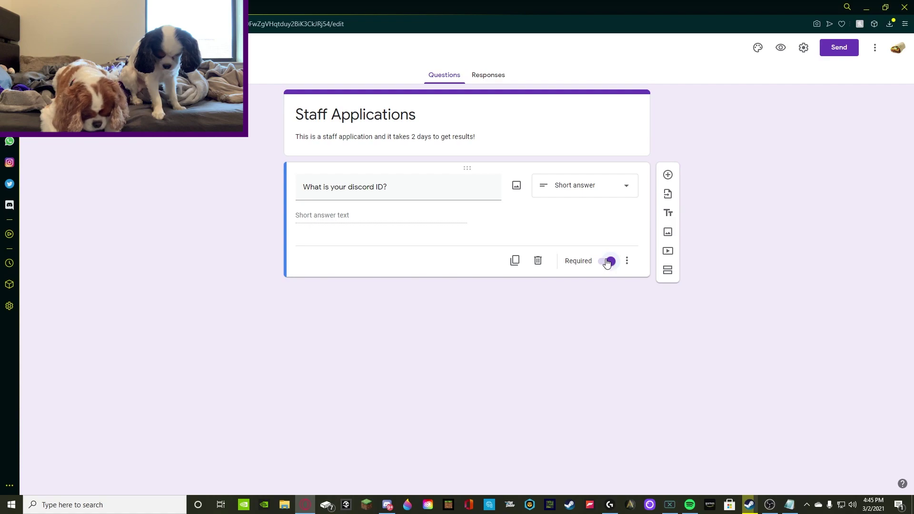
Step: Add several blank questions below the Discord ID question
left_click(667, 174)
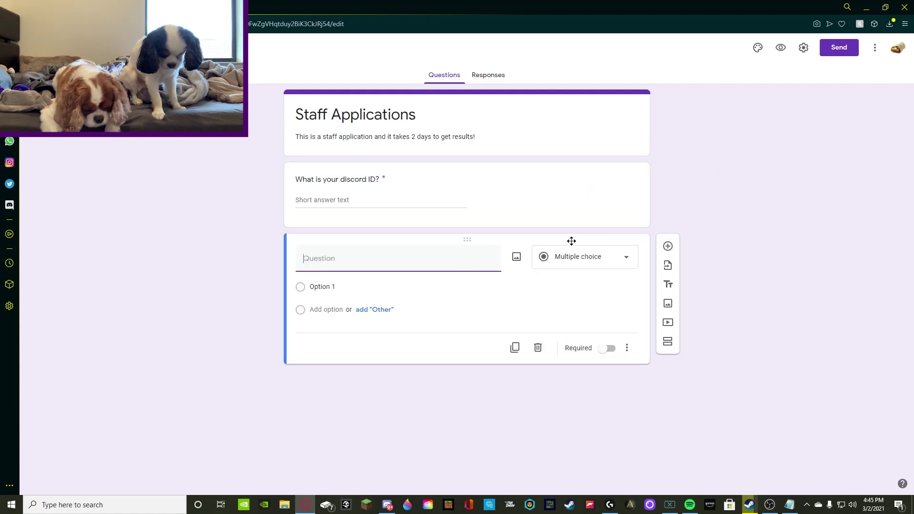
left_click(668, 245)
left_click(668, 297)
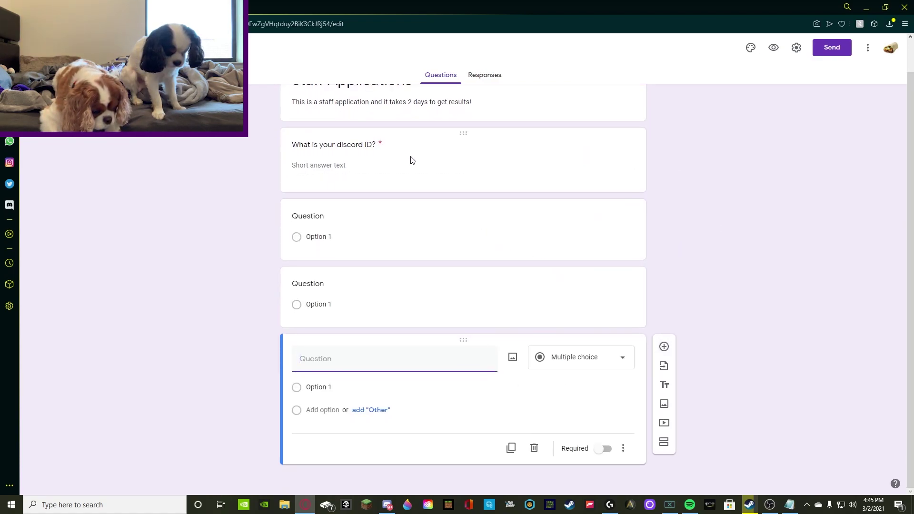
left_click(664, 346)
left_click(664, 387)
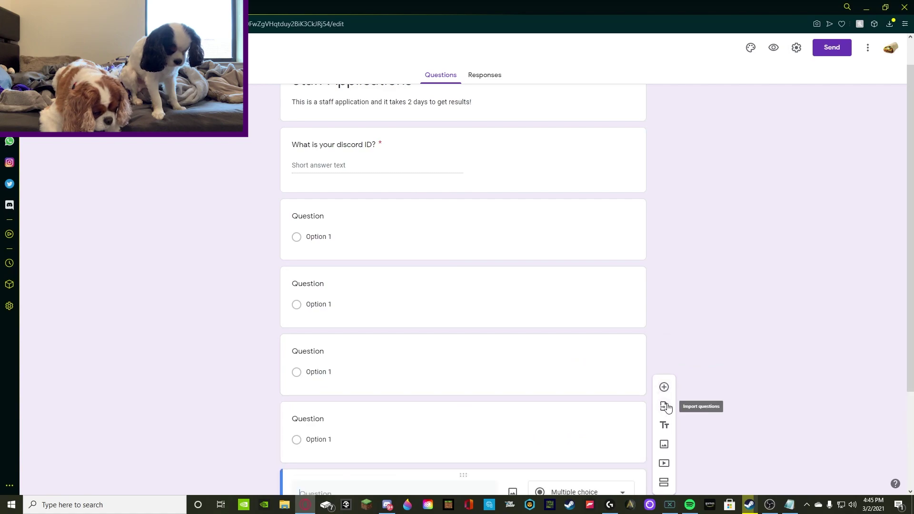
left_click(664, 387)
scroll(598, 328, "up", 5)
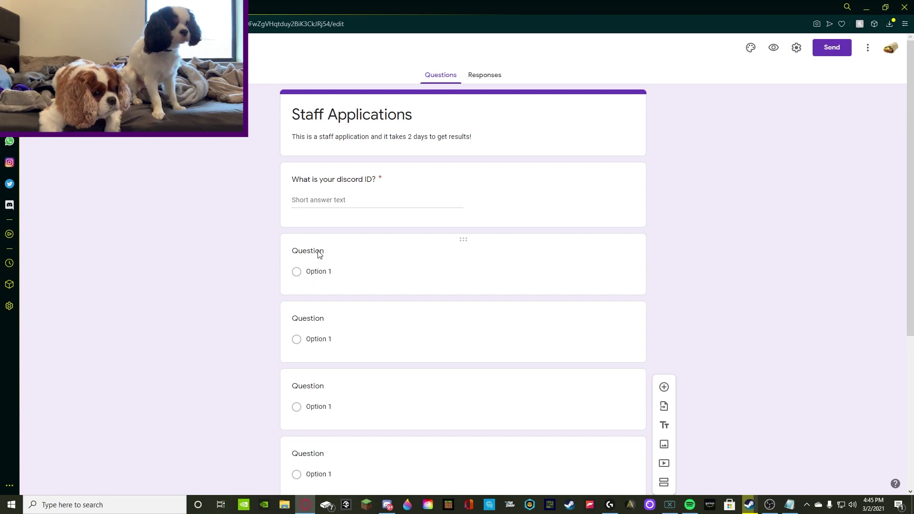
Step: Add 'What is your time region?' as a required short-answer question
left_click(319, 256)
type("What is")
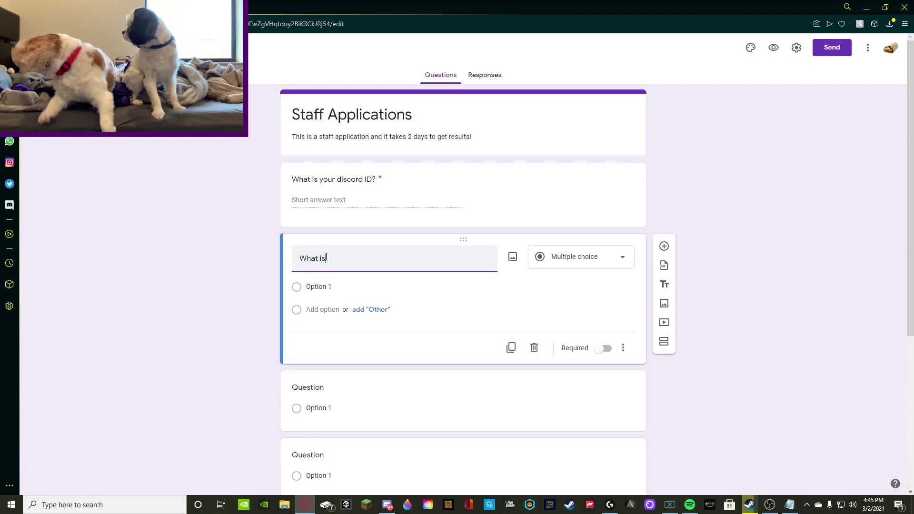
type(" your time region?")
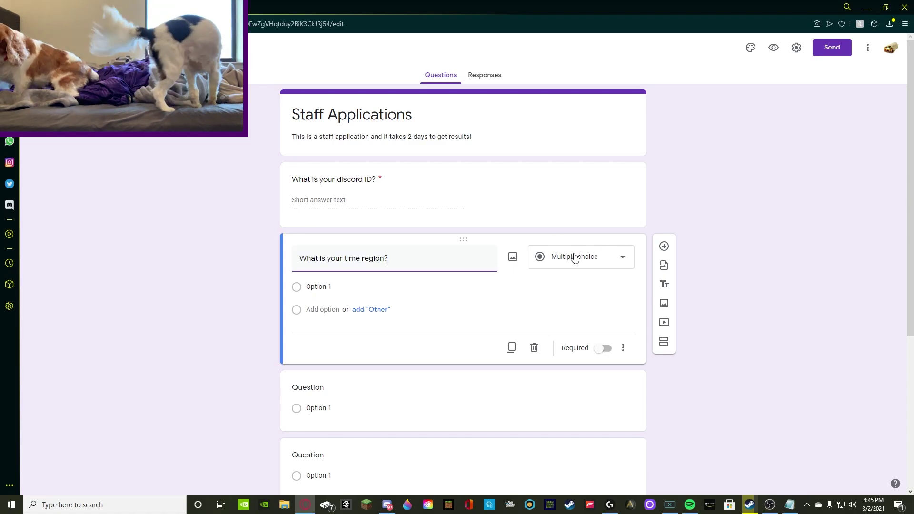
left_click(573, 257)
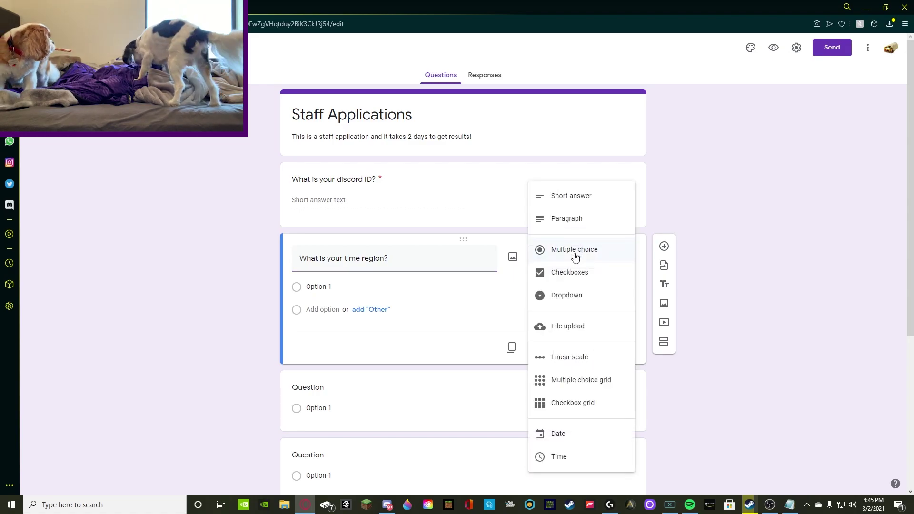
left_click(569, 195)
left_click(605, 332)
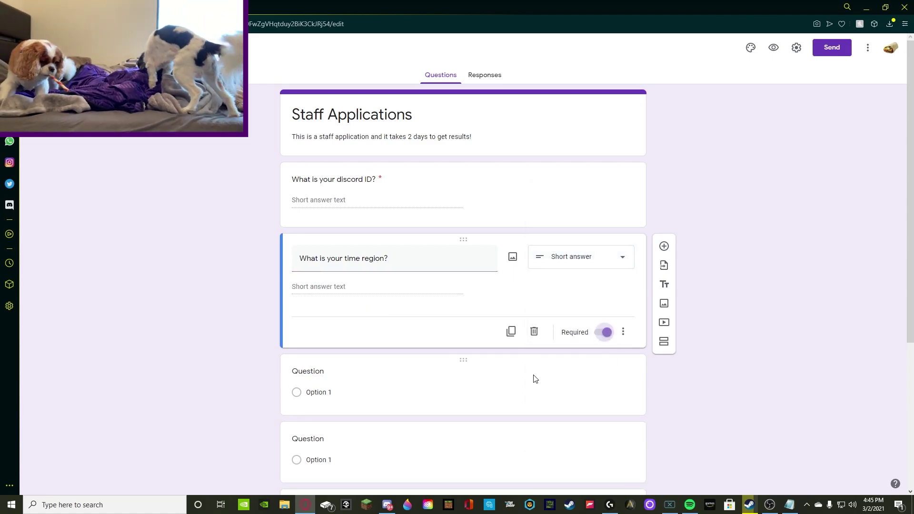
Step: Add a required short-answer question asking the applicant's age
left_click(310, 373)
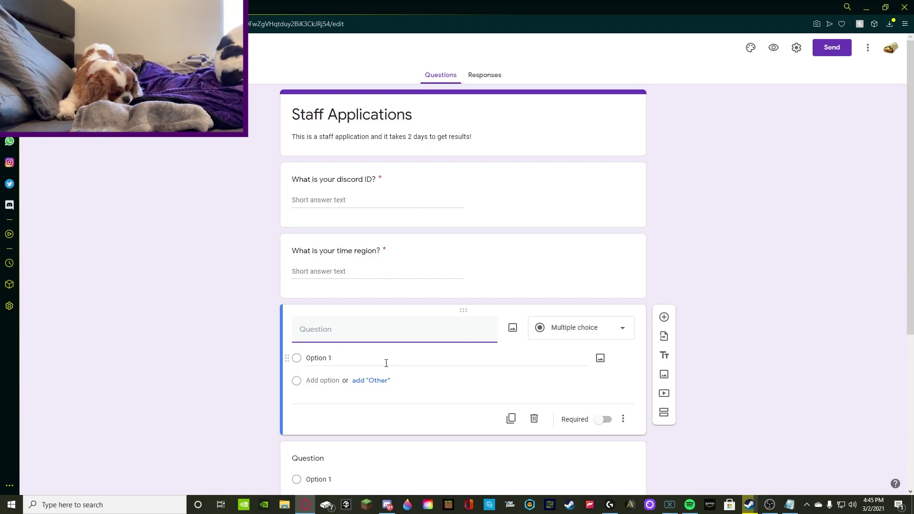
type("What is your Ag")
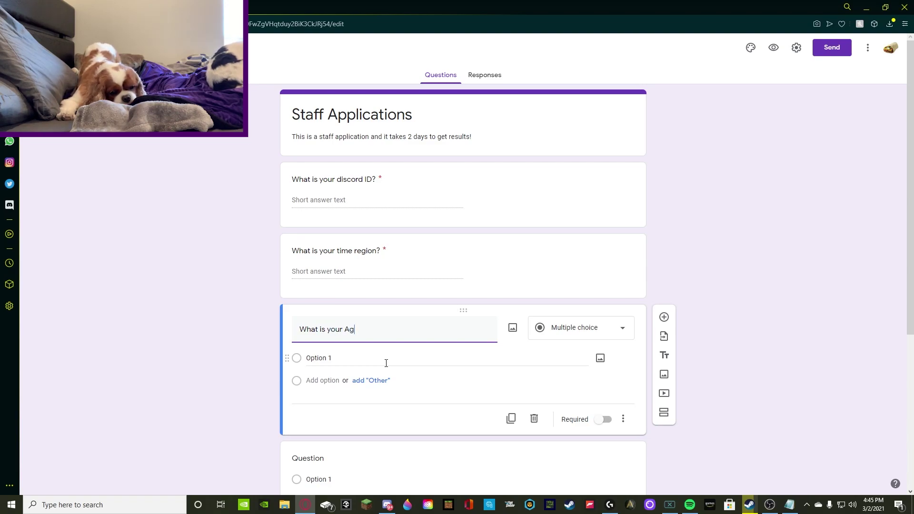
left_click(567, 333)
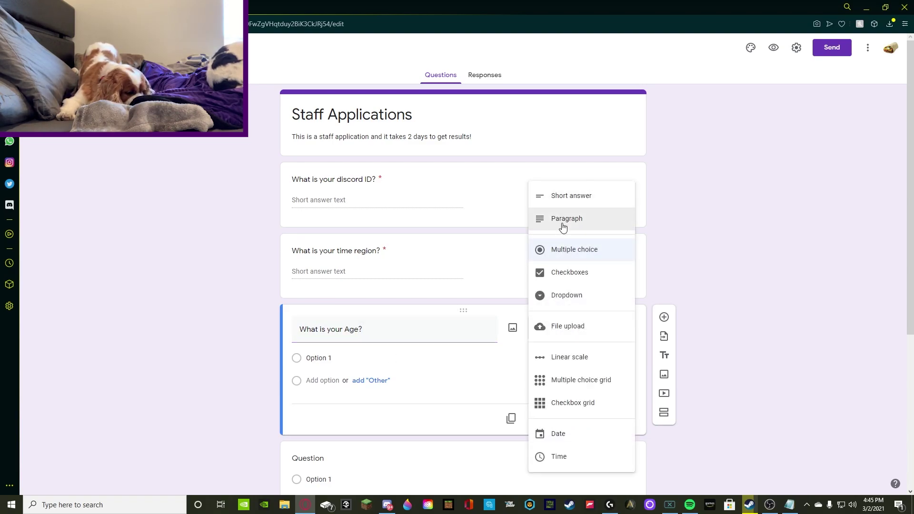
left_click(575, 202)
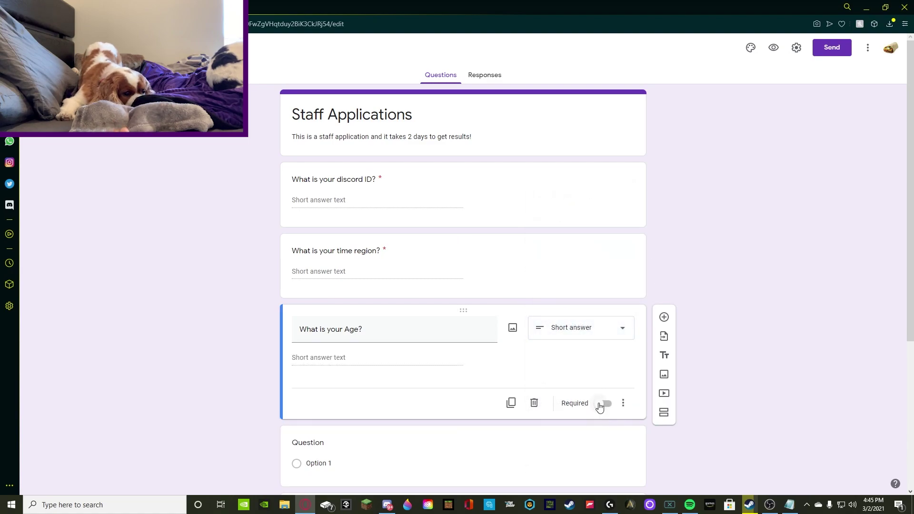
left_click(604, 403)
Step: Add 'Have you been staff before?' as a paragraph question
scroll(331, 349, "down", 5)
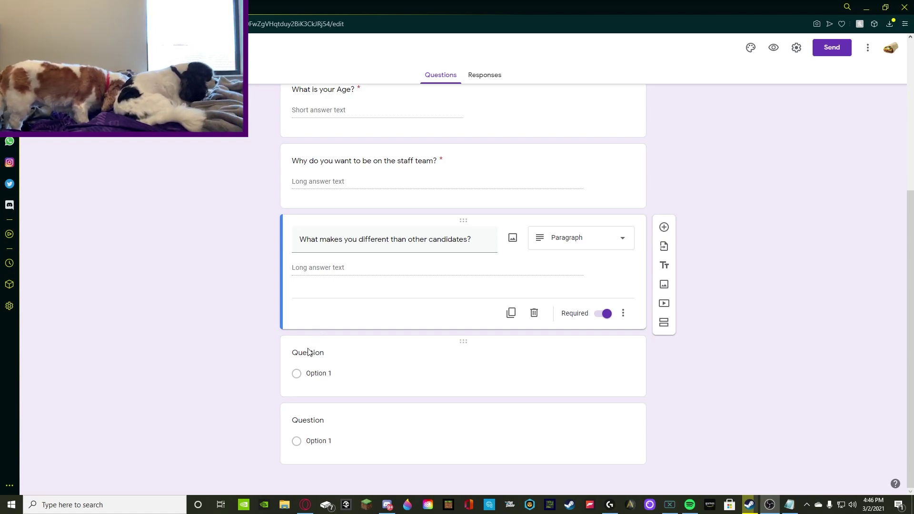
left_click(308, 352)
type("Have you been staff before?")
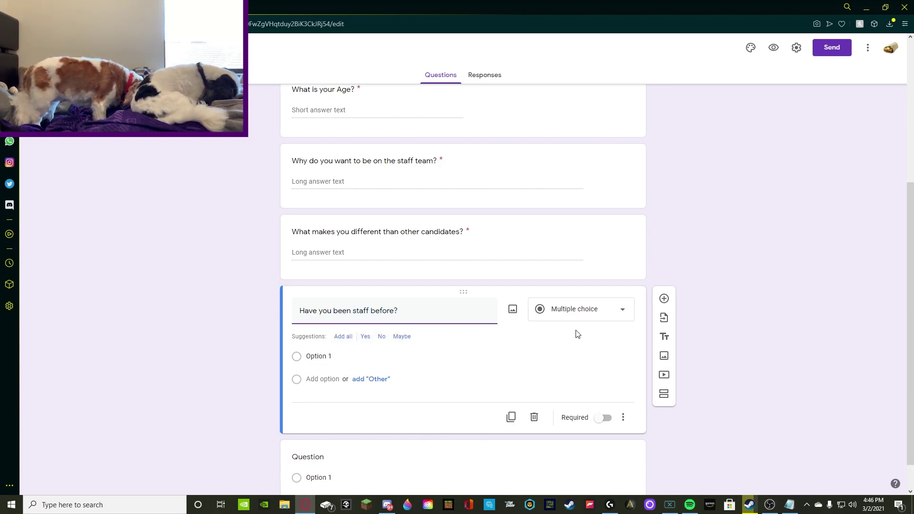
left_click(576, 315)
left_click(567, 219)
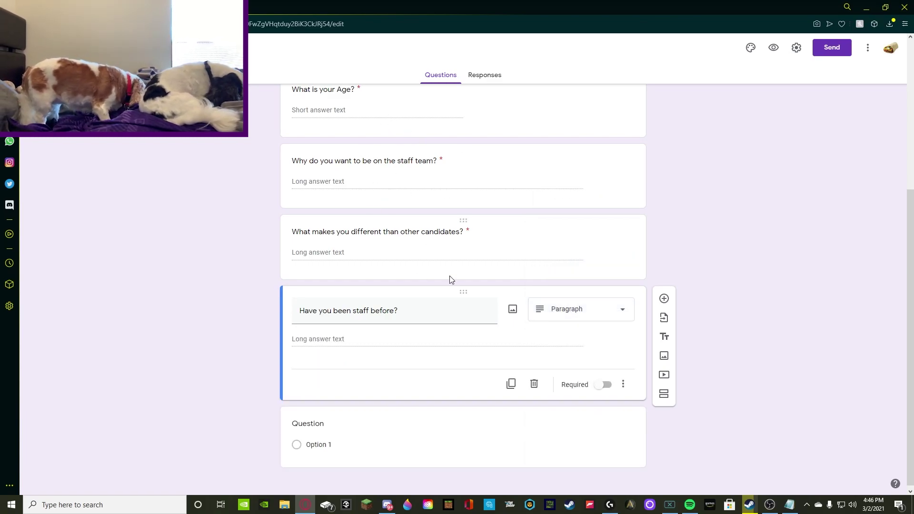
Step: Require the staff-experience question and make 'Have you read the rules?' a required yes/no multiple choice
left_click(604, 385)
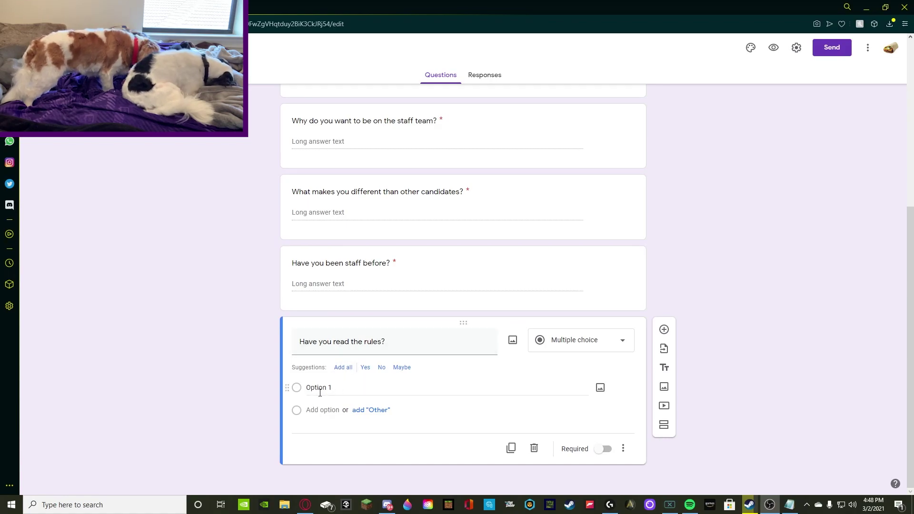
left_click(540, 296)
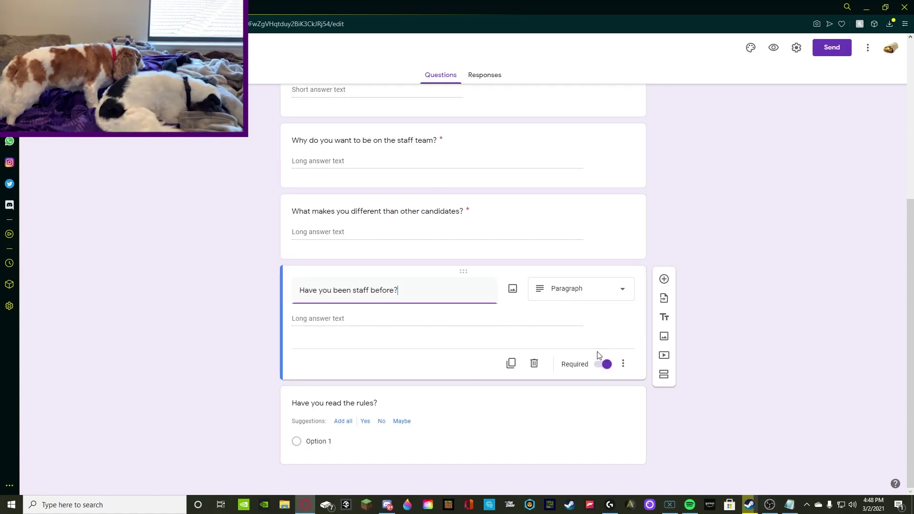
left_click(590, 222)
left_click(520, 436)
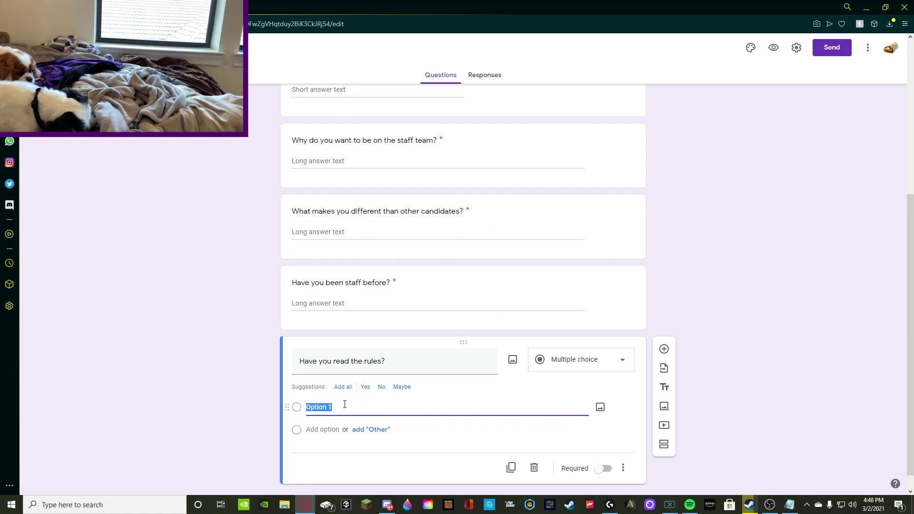
type("yes")
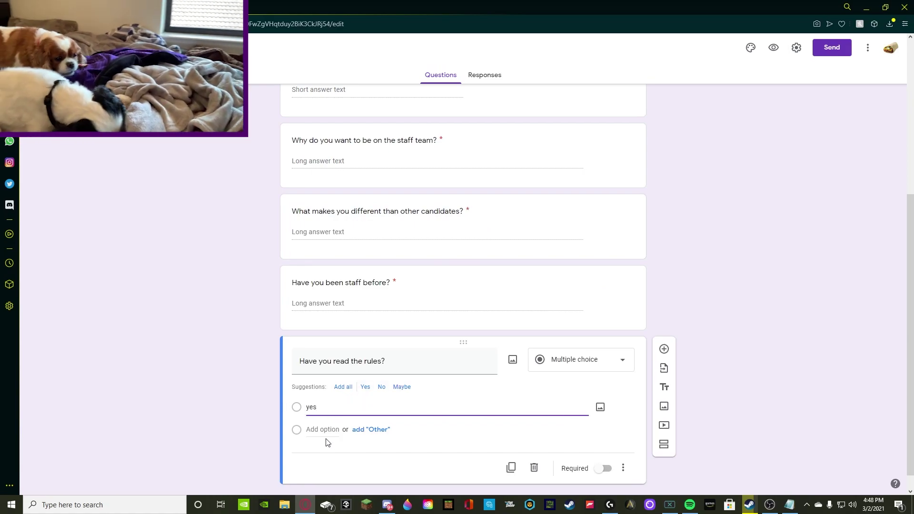
left_click(319, 430)
type("no")
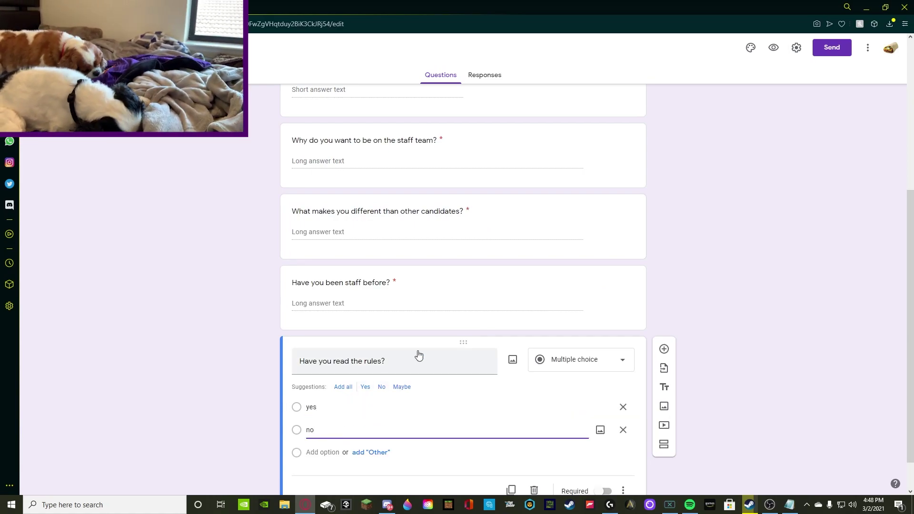
scroll(431, 353, "down", 1)
left_click(604, 449)
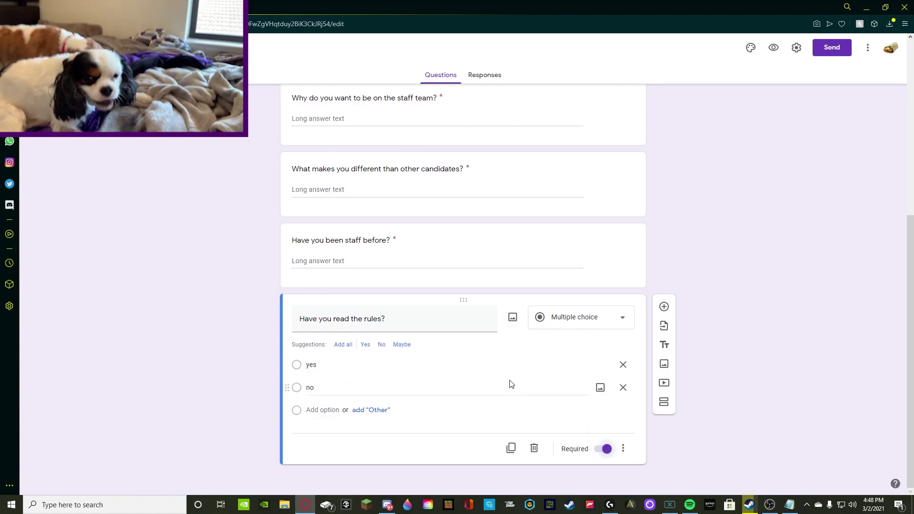
Step: Review each question from staff experience back up to the Discord ID question
left_click(547, 256)
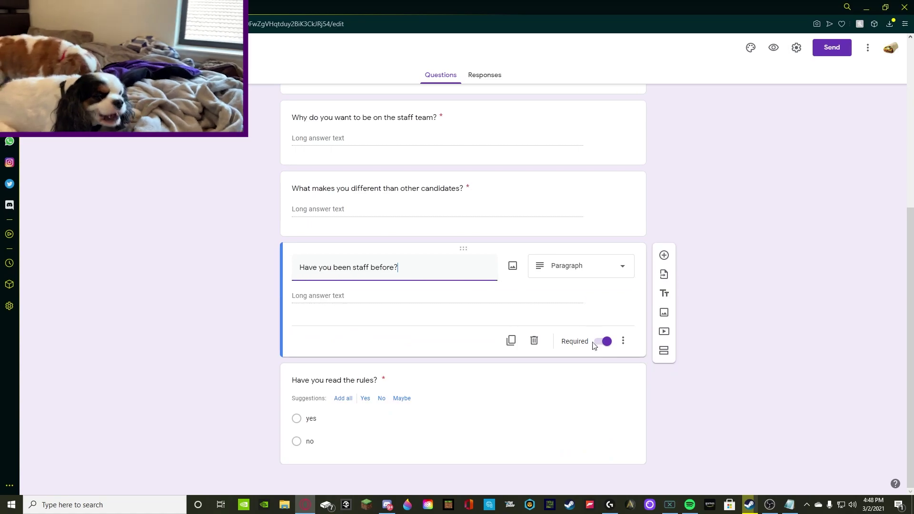
left_click(589, 221)
scroll(590, 238, "up", 4)
left_click(551, 310)
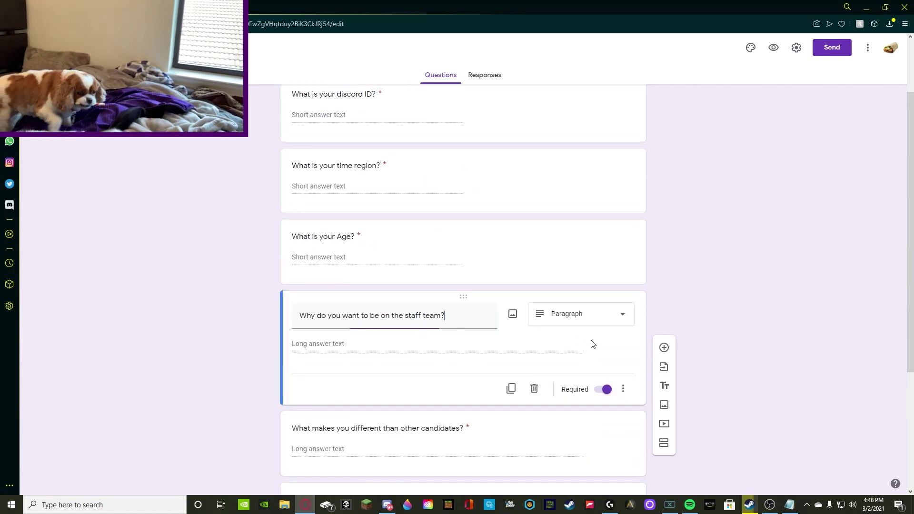
left_click(589, 220)
scroll(609, 286, "up", 2)
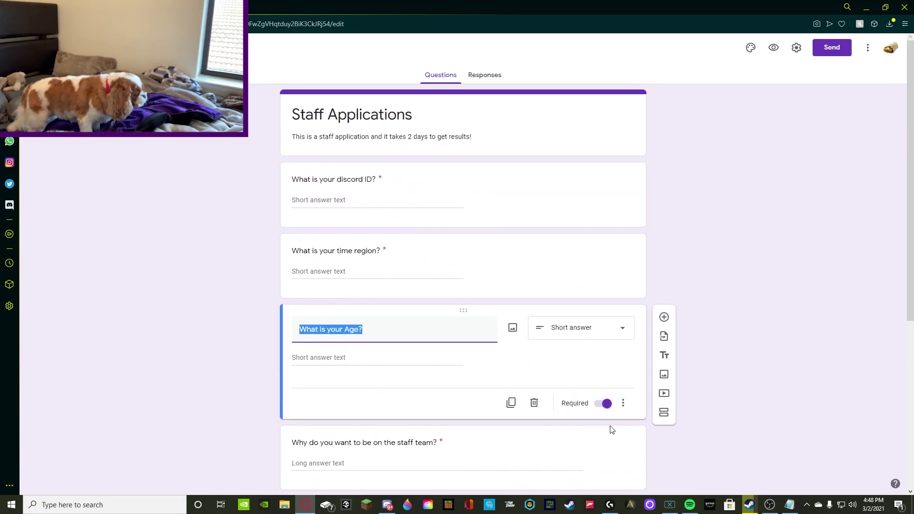
left_click(581, 244)
left_click(606, 199)
scroll(544, 214, "down", 5)
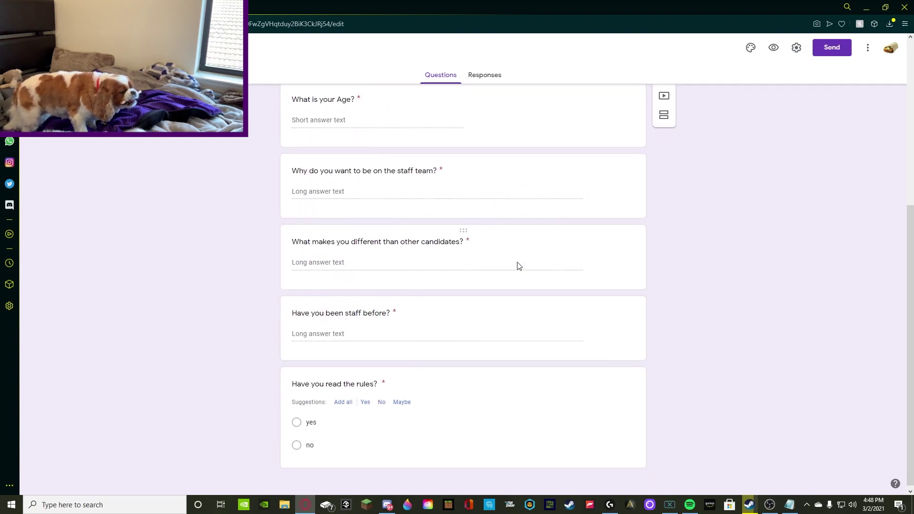
Step: Add a final section 'Thanks for applying!' with the pasted results-within-2-days description
left_click(592, 418)
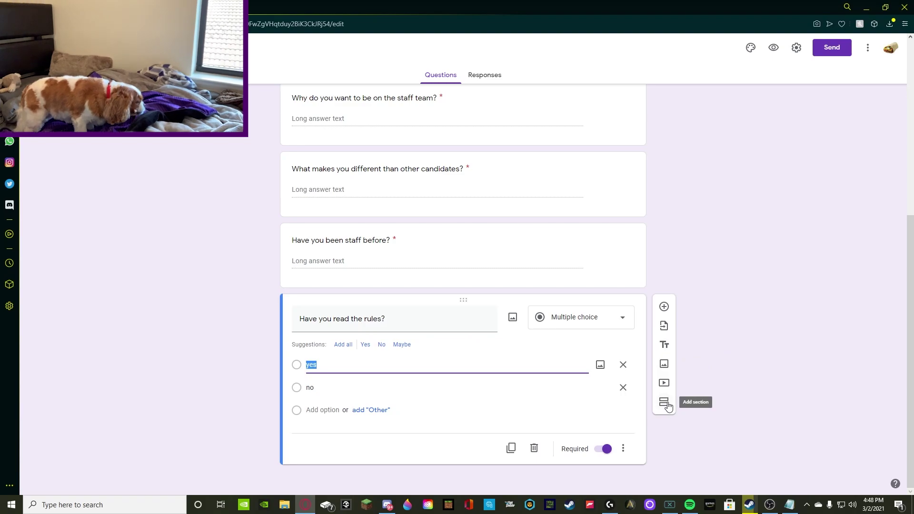
left_click(664, 344)
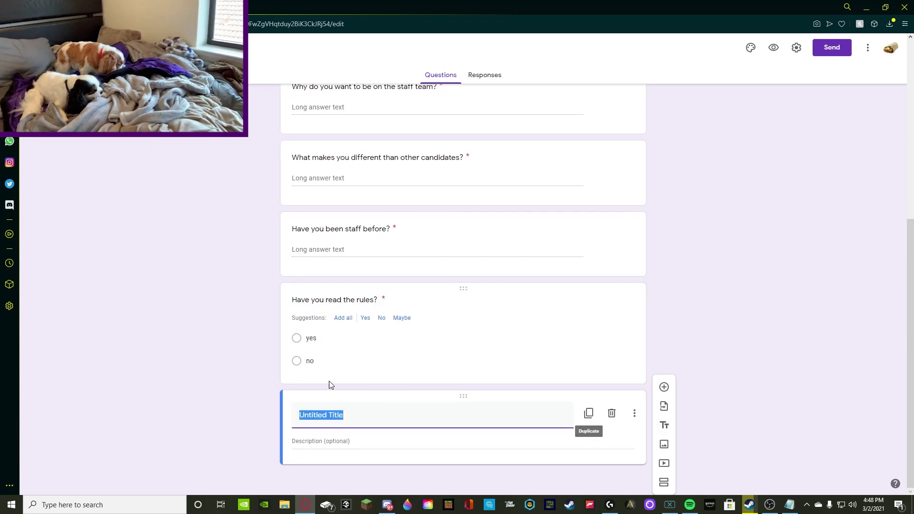
scroll(380, 298, "up", 7)
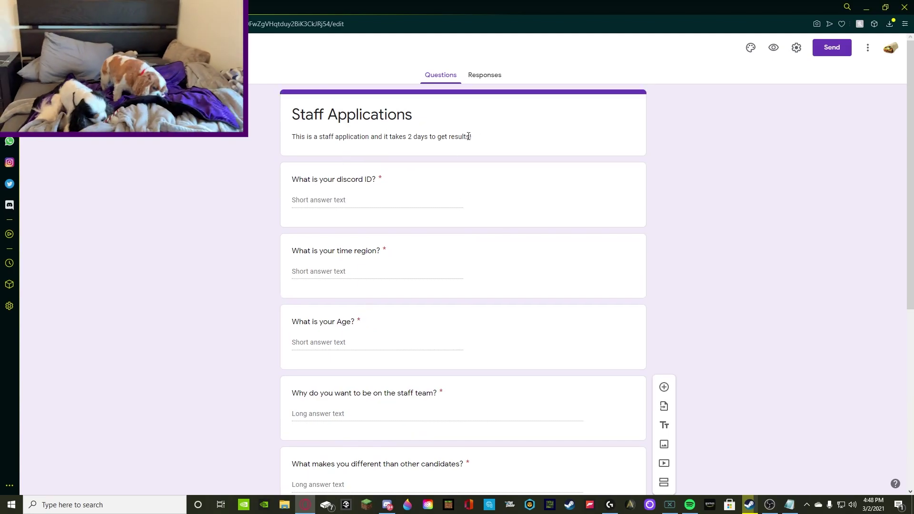
scroll(459, 137, "down", 7)
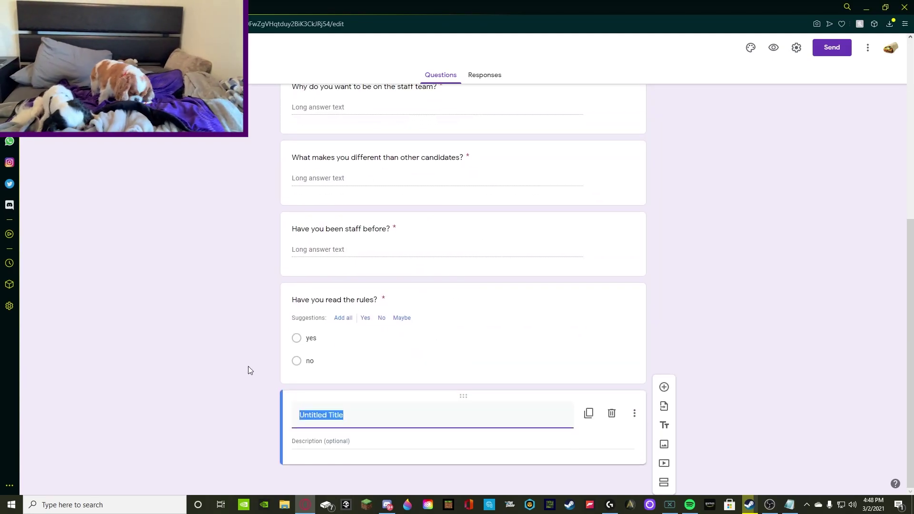
type("Thanks for applying!")
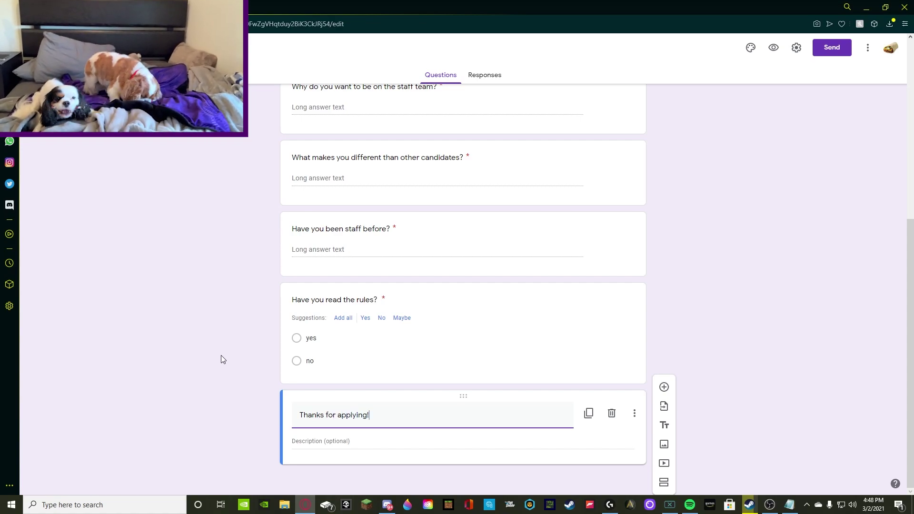
left_click(343, 445)
key("ctrl+v")
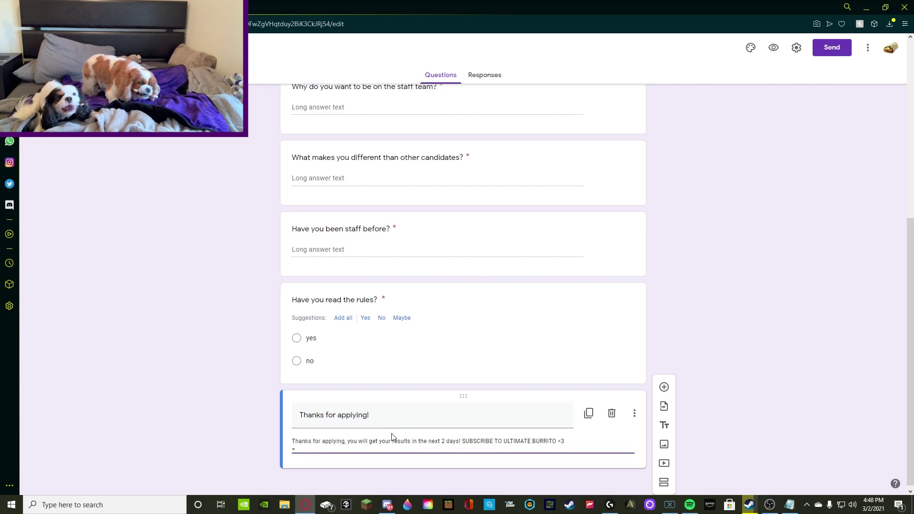
key("BackSpace")
Step: Set the form theme colour to blue with the light blue page background
scroll(667, 142, "up", 6)
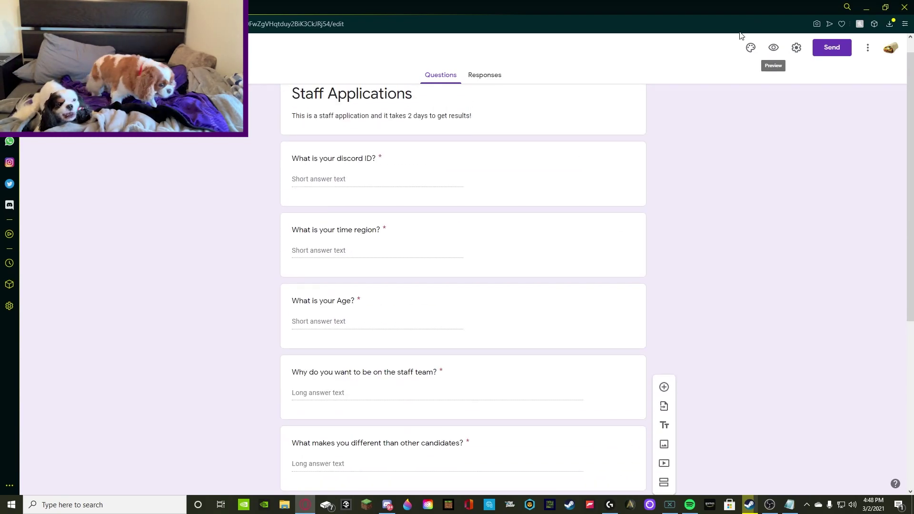
scroll(535, 200, "up", 2)
left_click(751, 48)
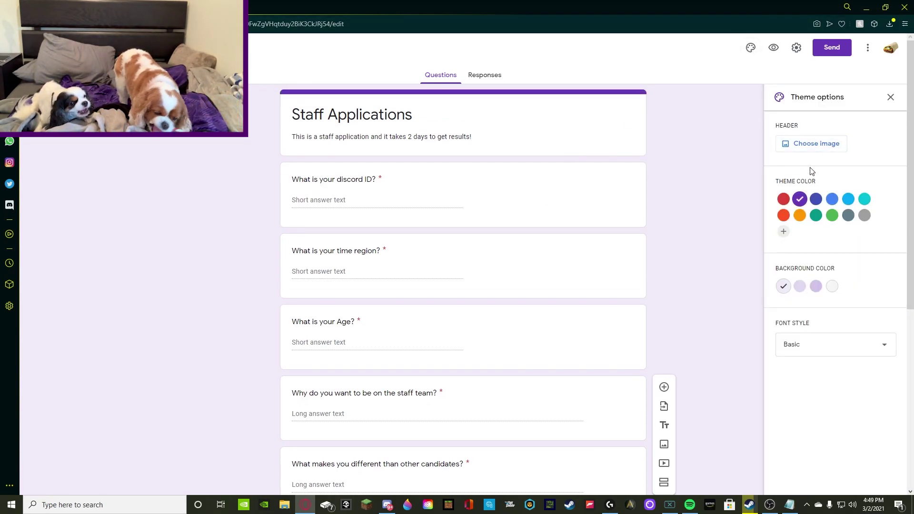
left_click(833, 200)
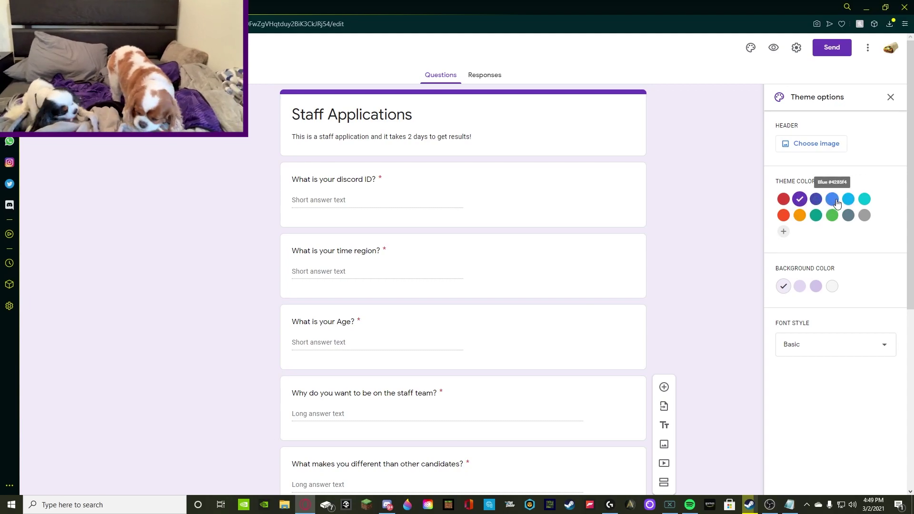
left_click(831, 287)
left_click(783, 286)
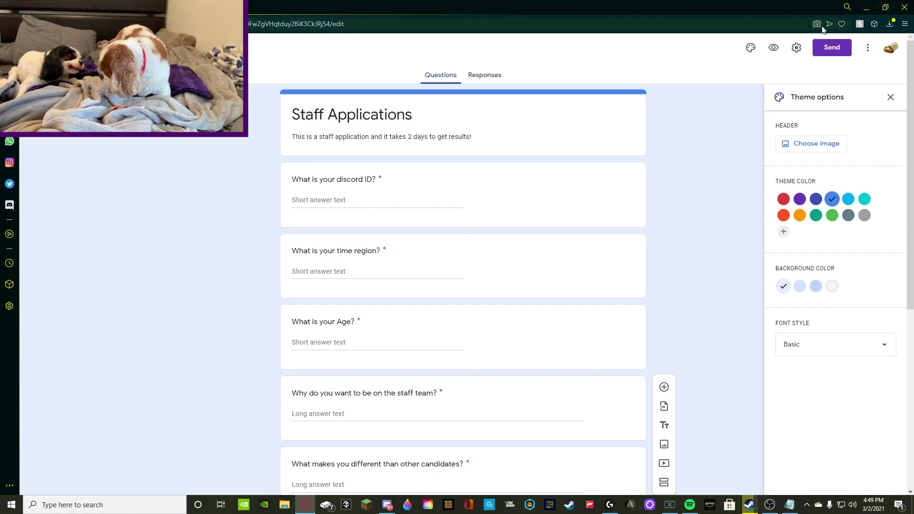
Step: Copy the shortened forms.gle link from the Send dialog, then close it
left_click(836, 48)
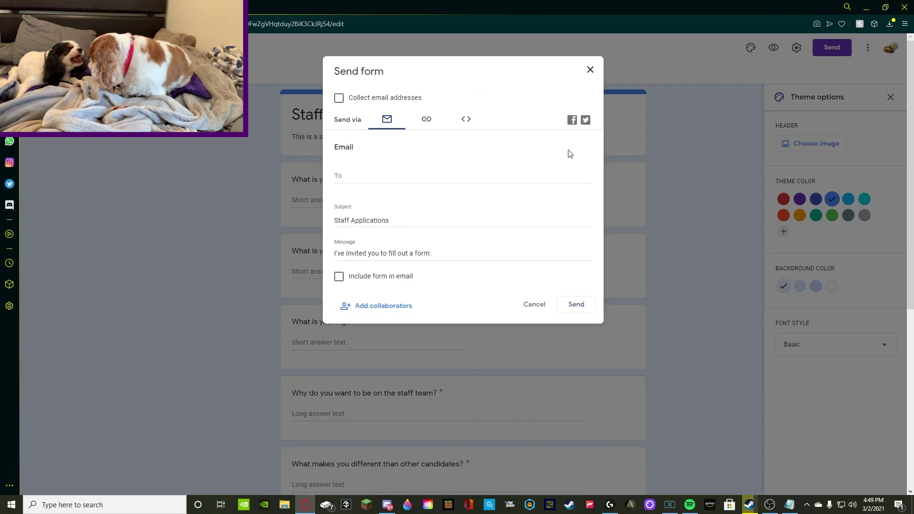
left_click(428, 123)
left_click(339, 180)
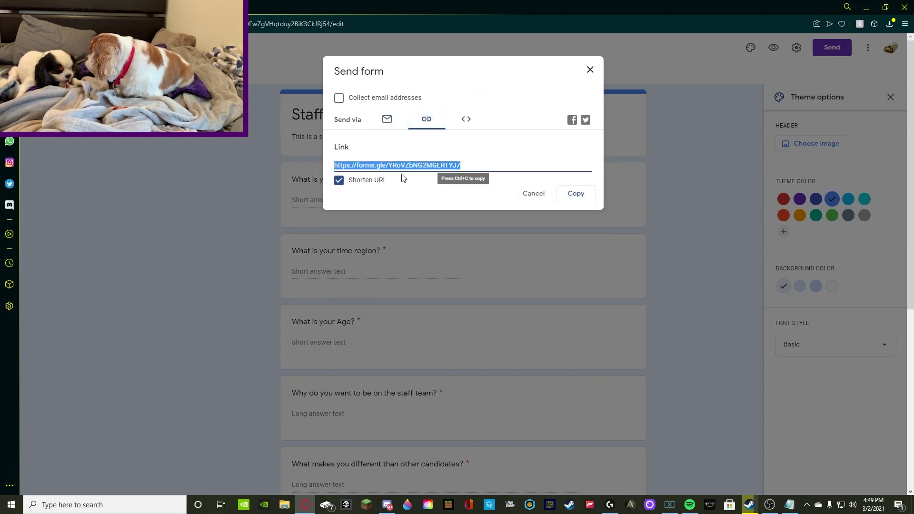
left_click(572, 198)
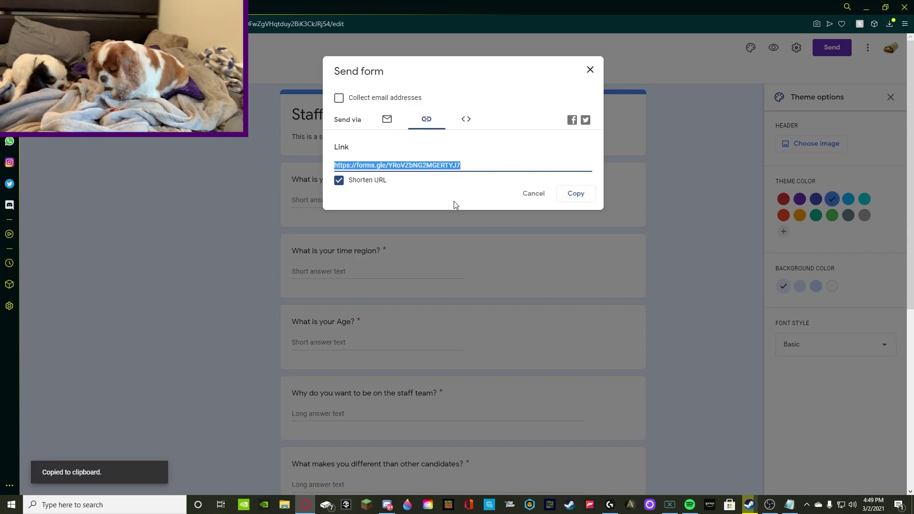
left_click(588, 70)
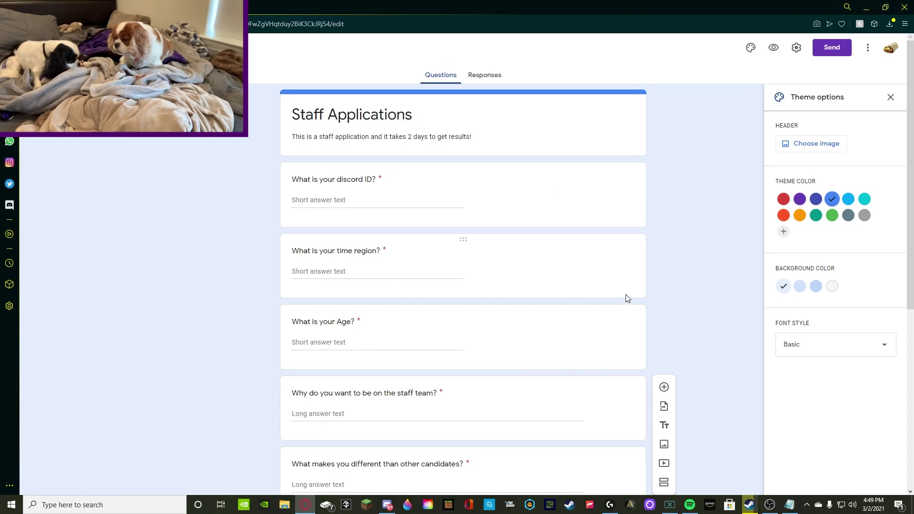
Step: In Discord, create an 'apply-here' text channel under IMPORTANT
left_click(387, 506)
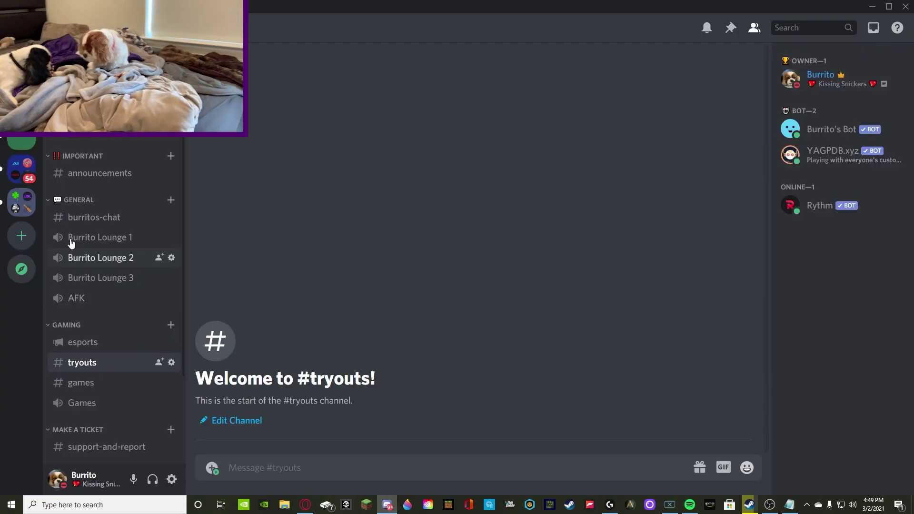
left_click(171, 158)
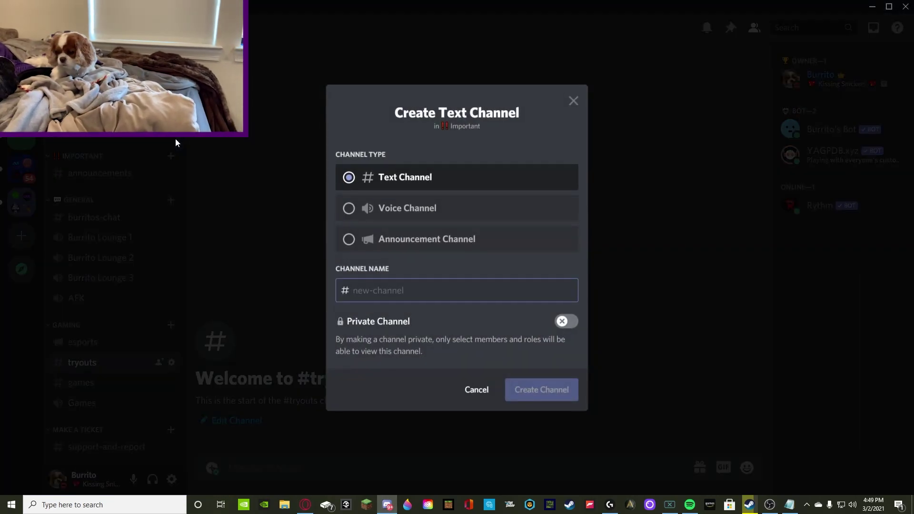
type("apploc")
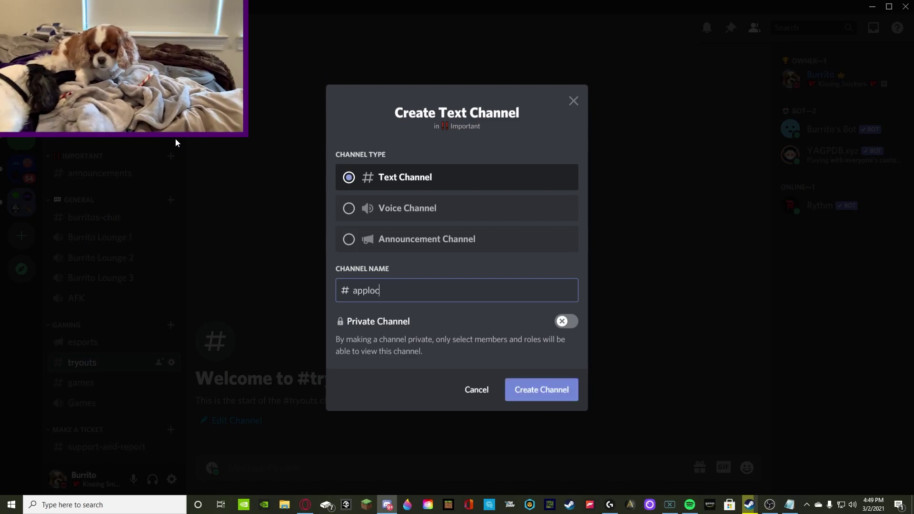
key("BackSpace")
type("y-jh")
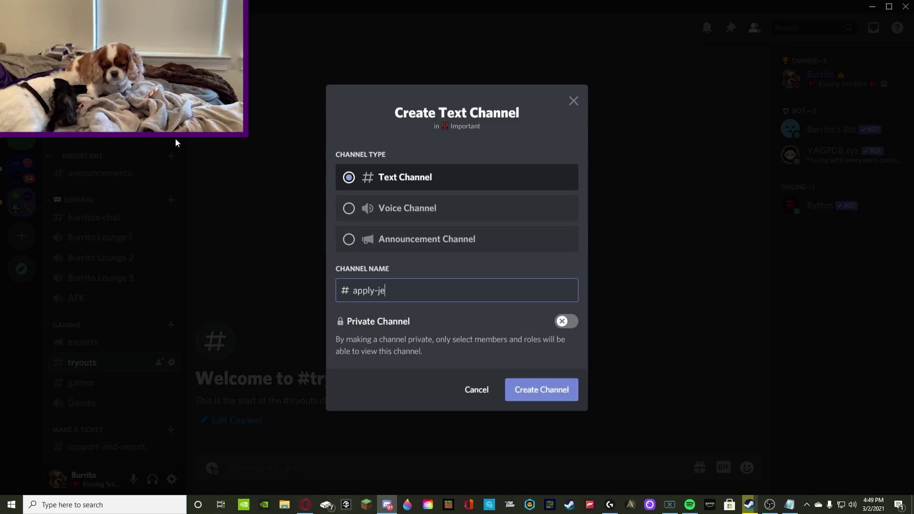
key("BackSpace")
key("BackSpace")
type("here")
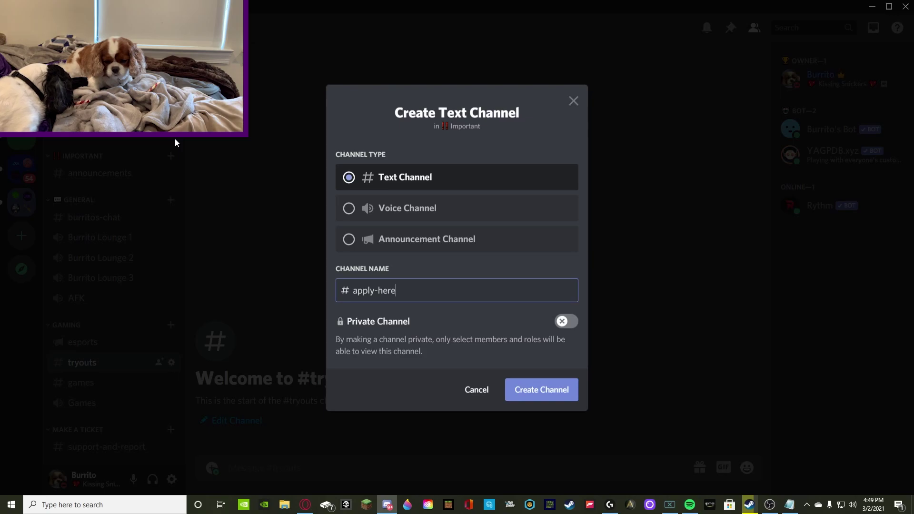
key("Return")
Step: Post the copied Staff Applications form link in #apply-here
left_click(255, 465)
key("ctrl+v")
key("Return")
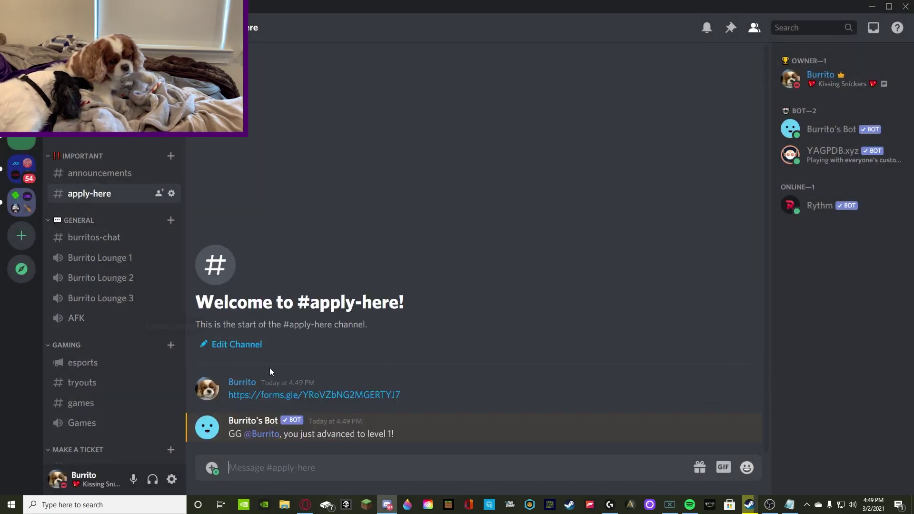
right_click(438, 435)
Step: Delete the bot's level-up message, then review the live Staff Applications form from its forms.gle link
left_click(457, 444, "shift")
left_click(301, 365)
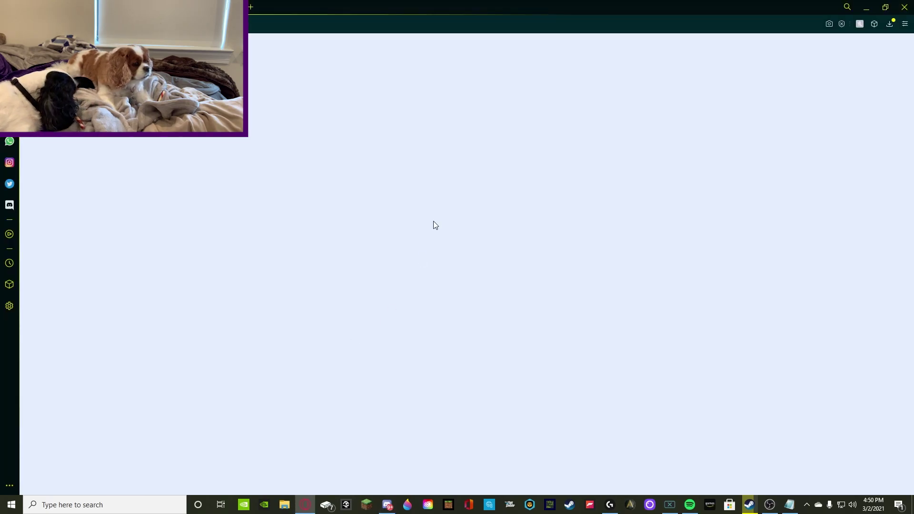
scroll(390, 219, "down", 5)
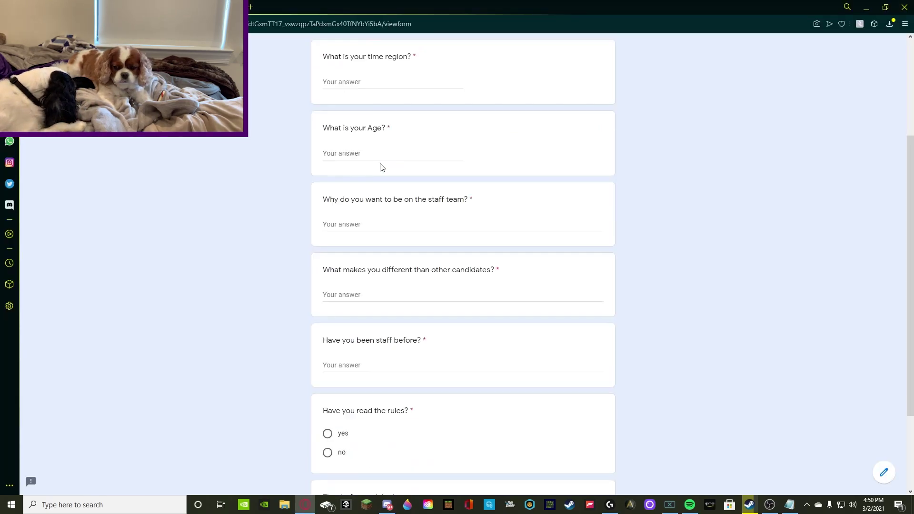
scroll(387, 252, "up", 6)
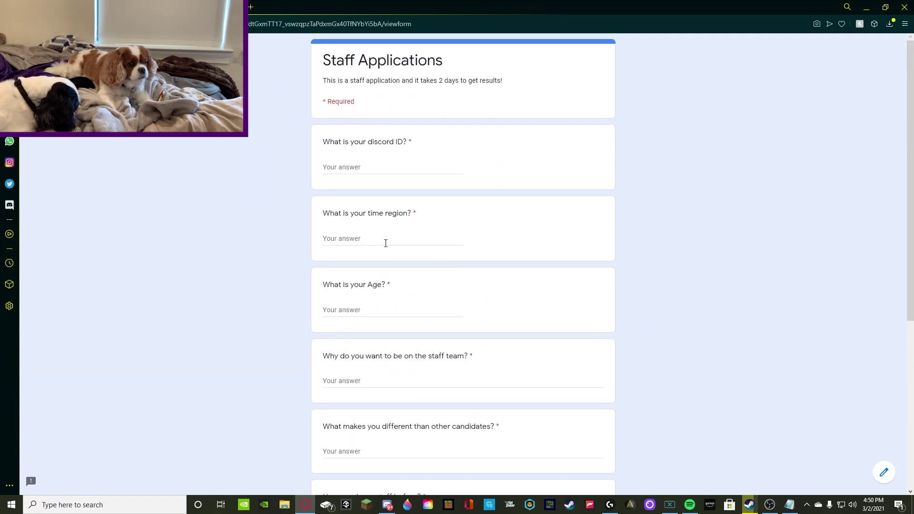
key("ctrl+Tab")
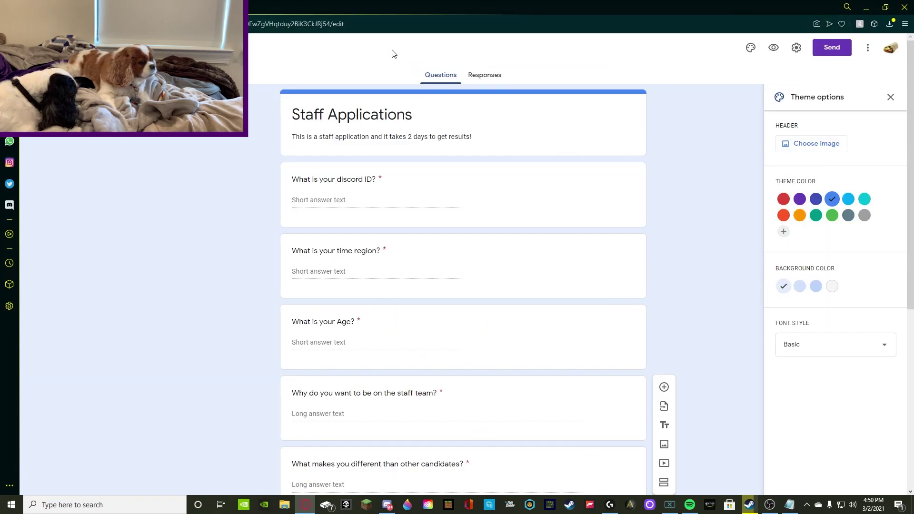
Step: Show the Staff Applications responses page, with 0 responses and accepting responses
left_click(485, 72)
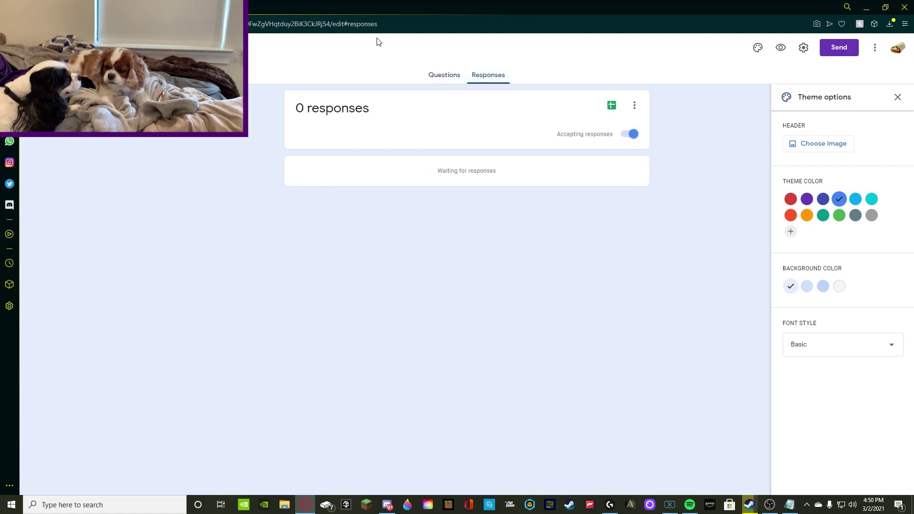